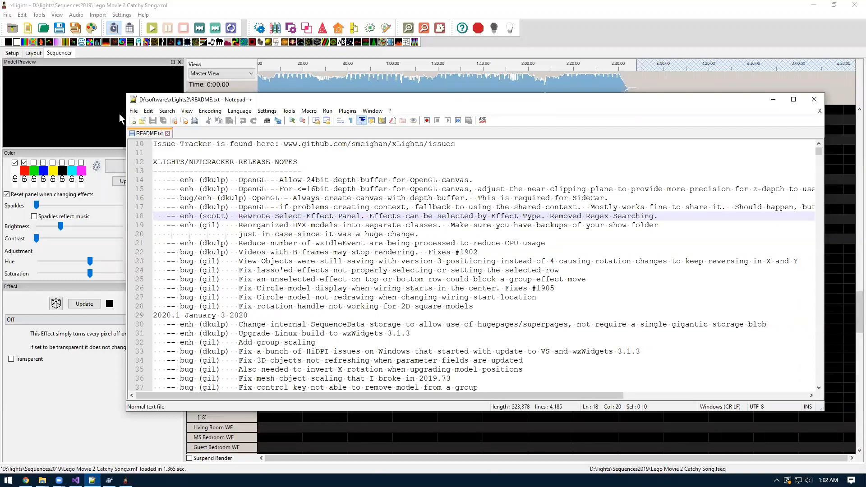
Step: Switch to xLights and show the Select Effect window in the sequencer
click(67, 8)
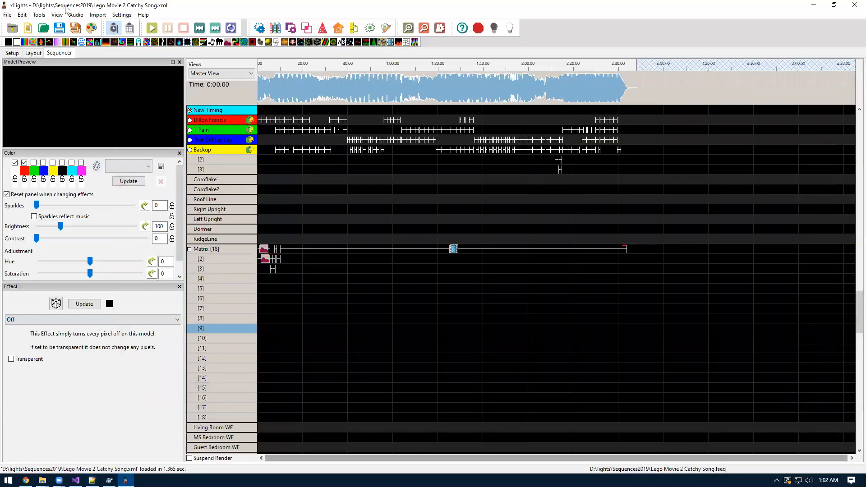
click(76, 15)
mouse_move(56, 16)
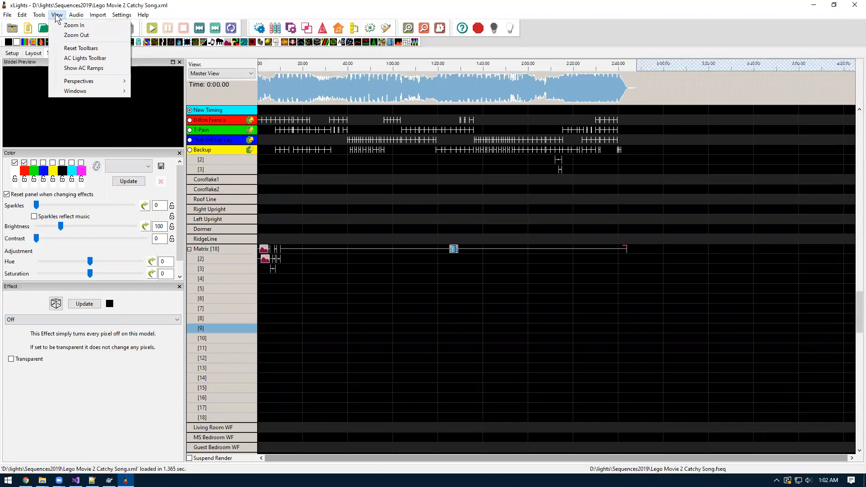
mouse_move(83, 91)
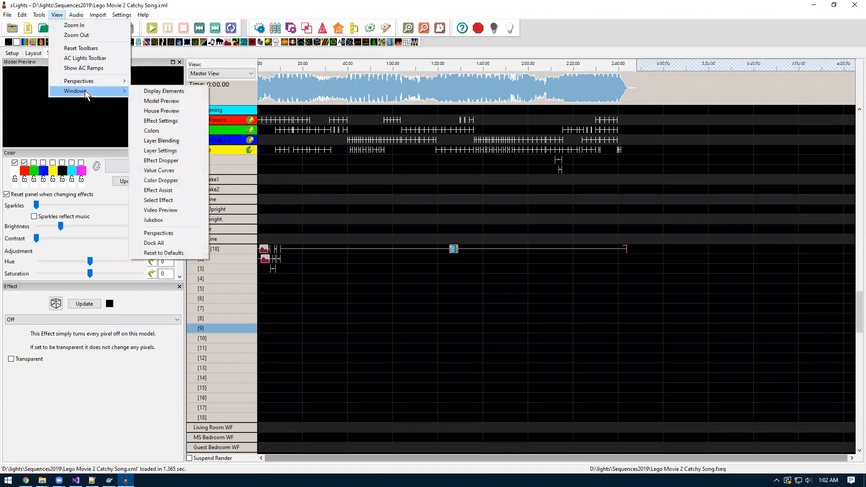
click(183, 200)
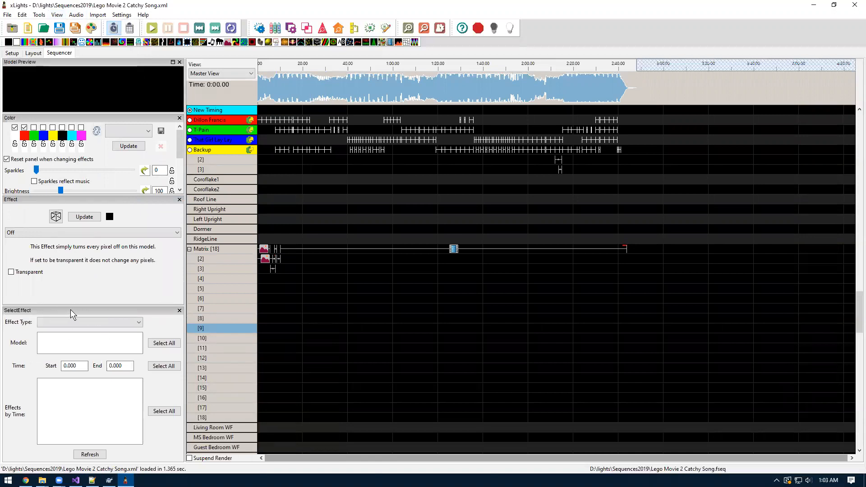
Step: Adjust the height of the Select Effect panel and close the Color panel to make more room
drag(80, 271, 79, 265)
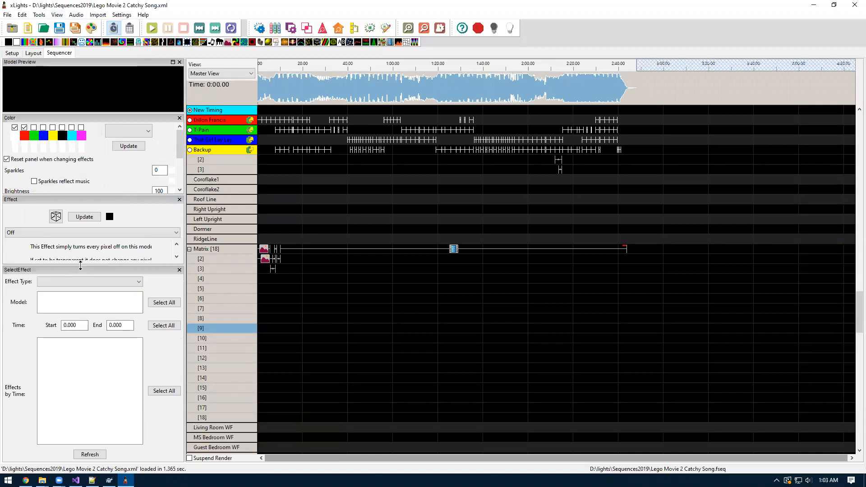
drag(78, 300, 80, 312)
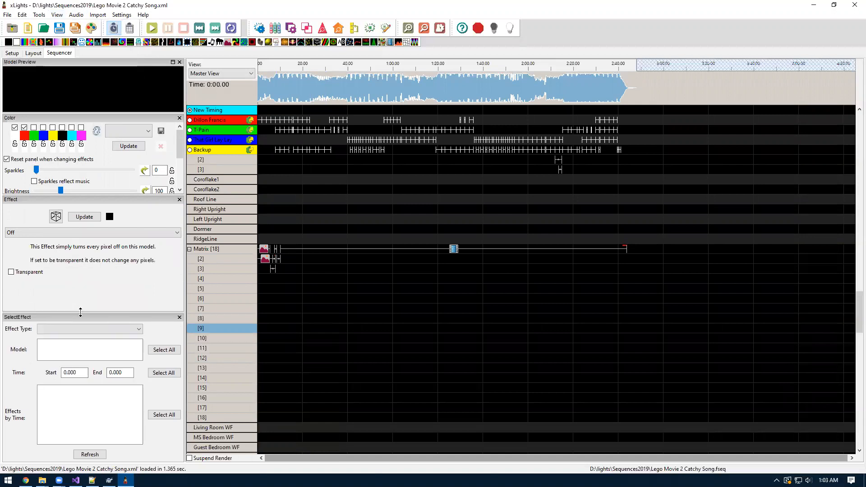
click(180, 118)
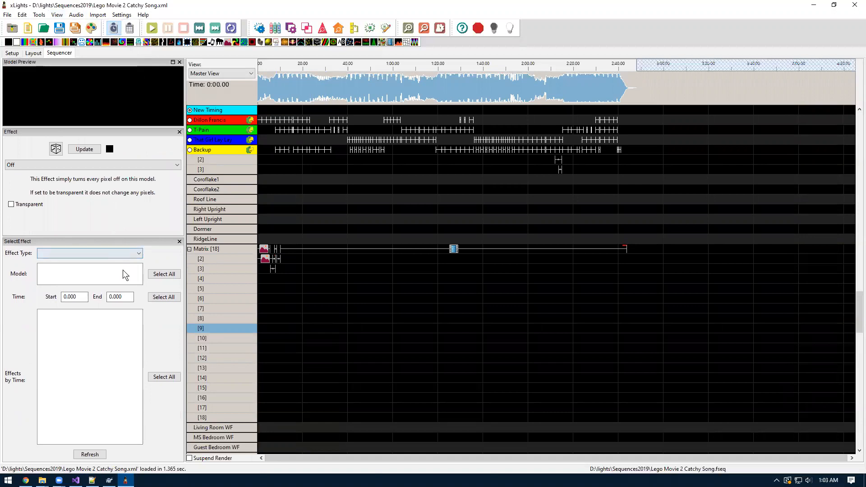
Step: Set the effect type to Video in the Select Effect panel
click(103, 254)
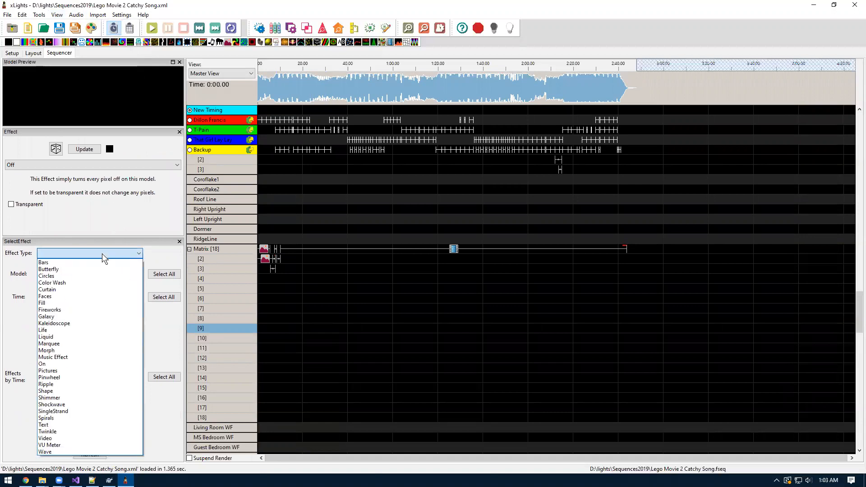
click(103, 255)
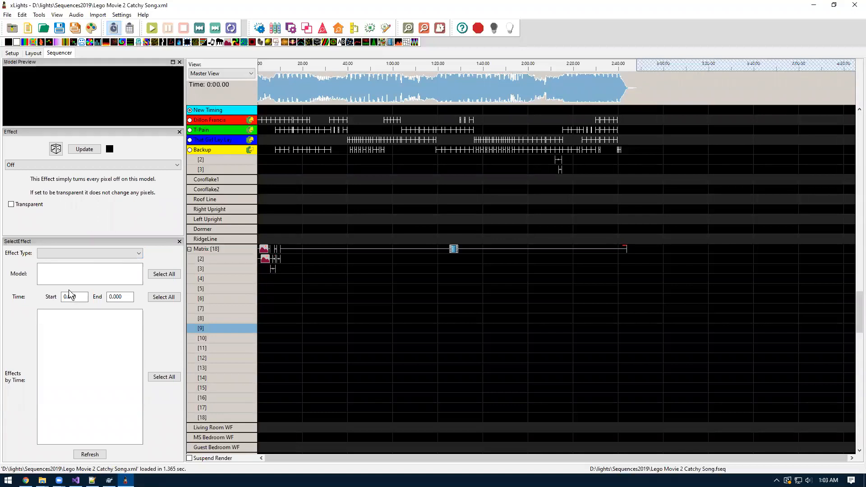
click(62, 256)
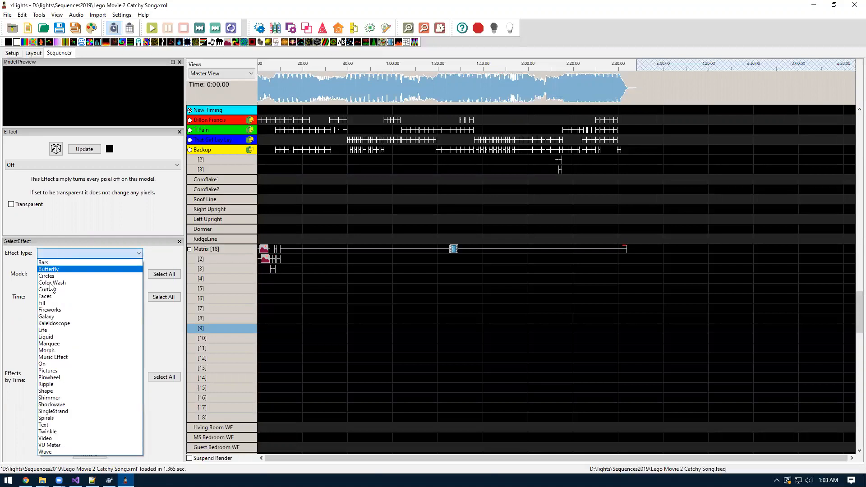
click(50, 439)
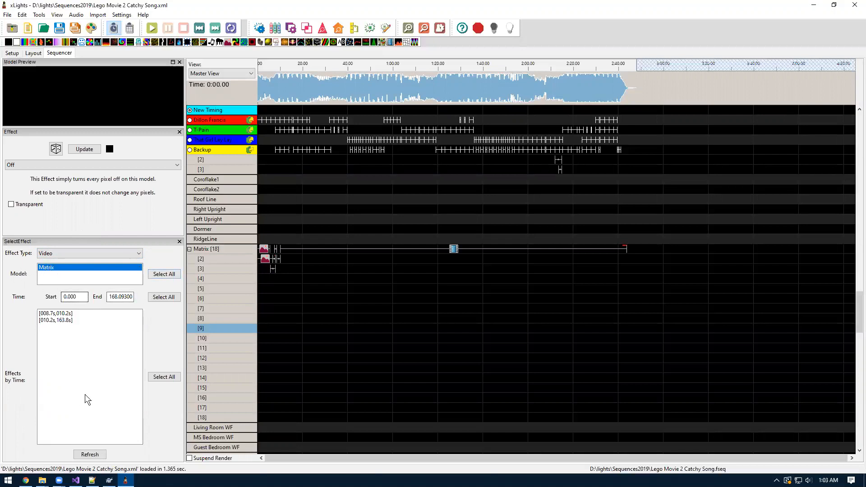
Step: Select both Video effects on the Matrix model and view the bulk edit options for their video file
click(54, 314)
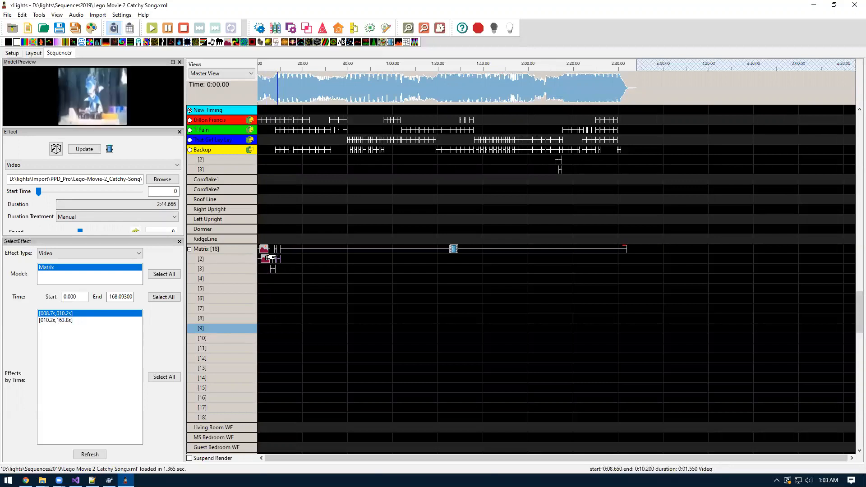
ctrl+click(68, 321)
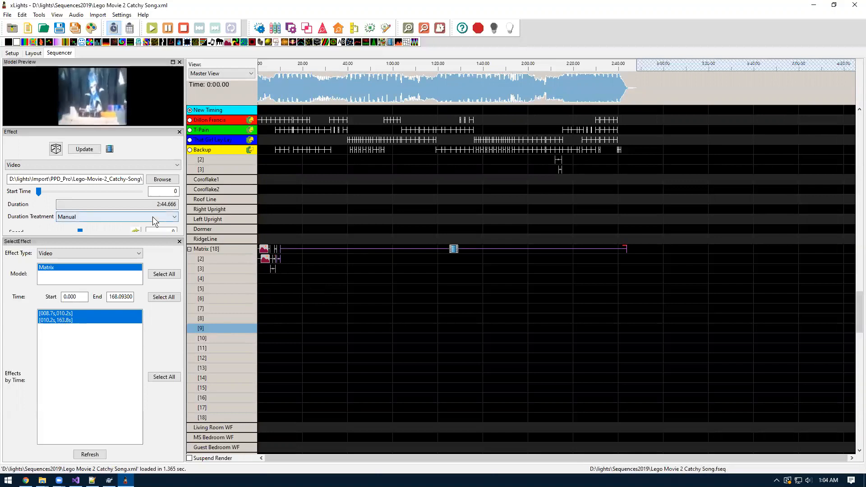
right_click(119, 181)
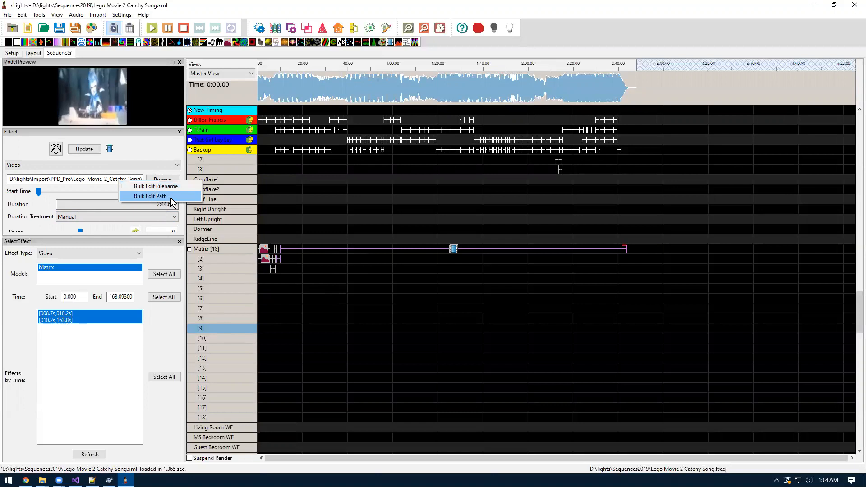
click(102, 344)
Step: Change the effect type to Pictures and list the effects on the Matrix model
click(75, 253)
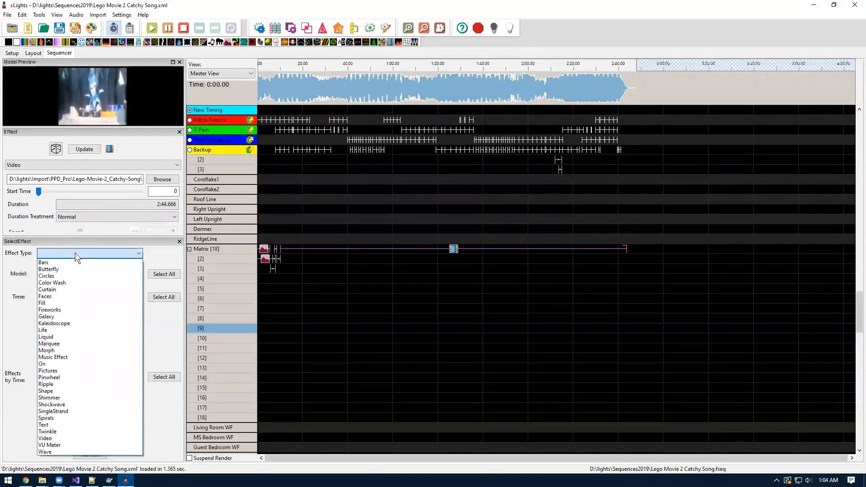
click(64, 371)
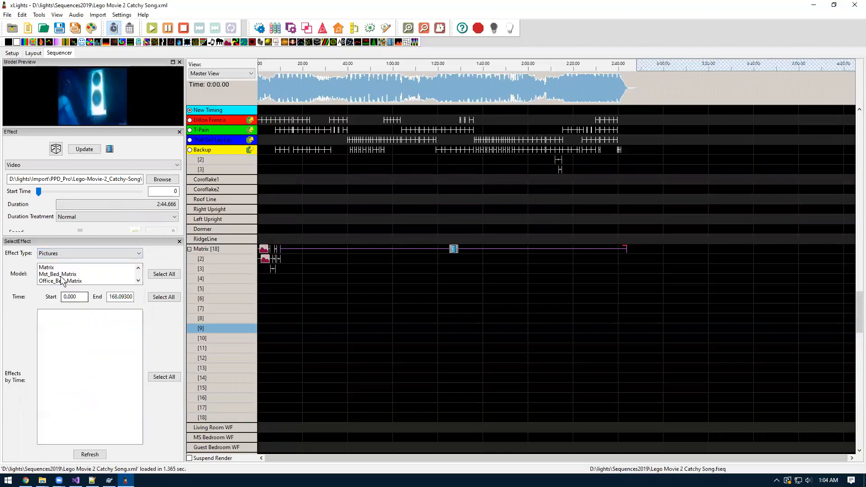
click(138, 281)
click(138, 268)
click(51, 274)
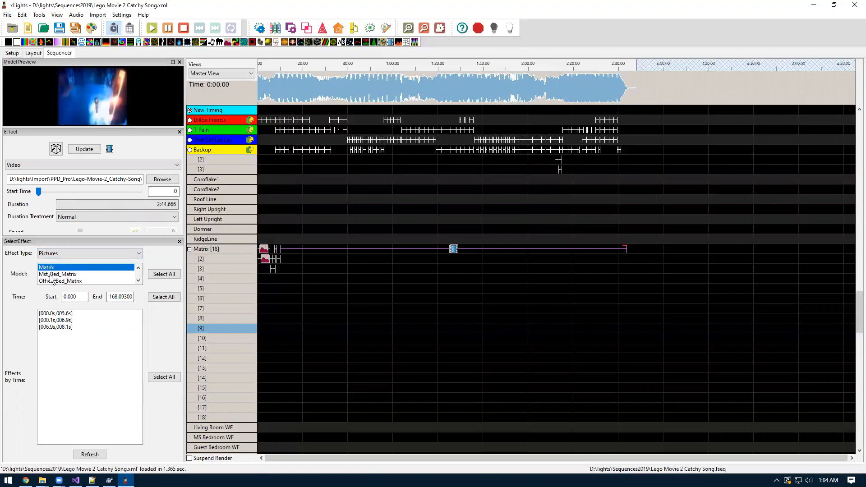
click(50, 268)
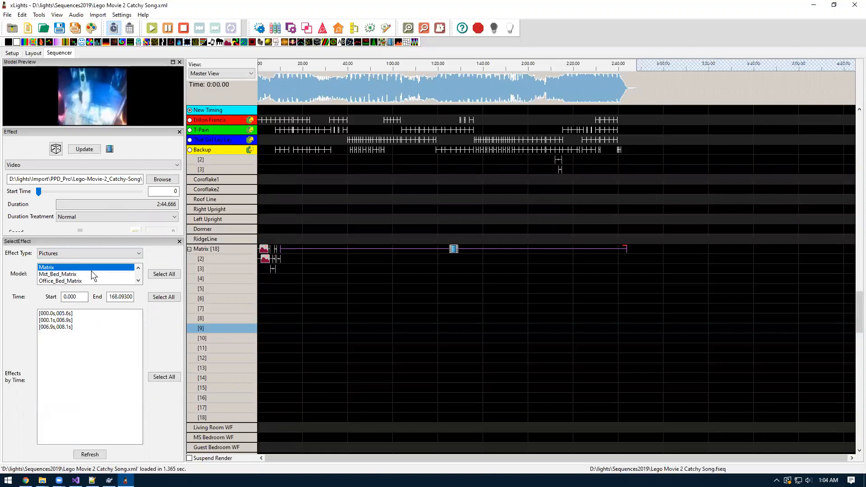
Step: List the Pictures effects of all models by time and select the first Mst_Bed_Matrix effect, from 0.0 to 1.8 s
click(158, 274)
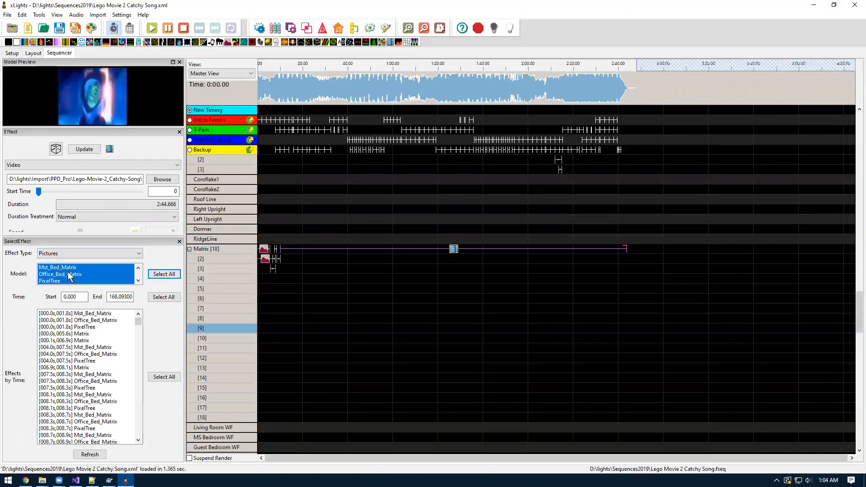
drag(138, 322, 138, 319)
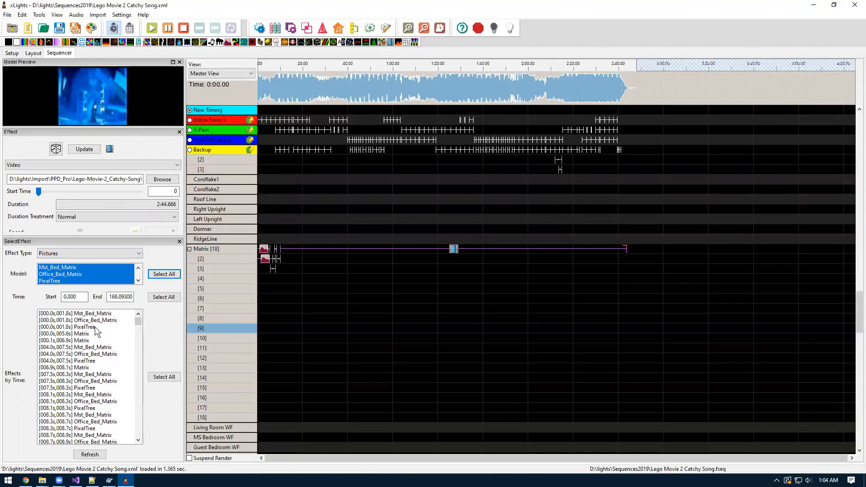
drag(138, 321, 69, 319)
click(55, 313)
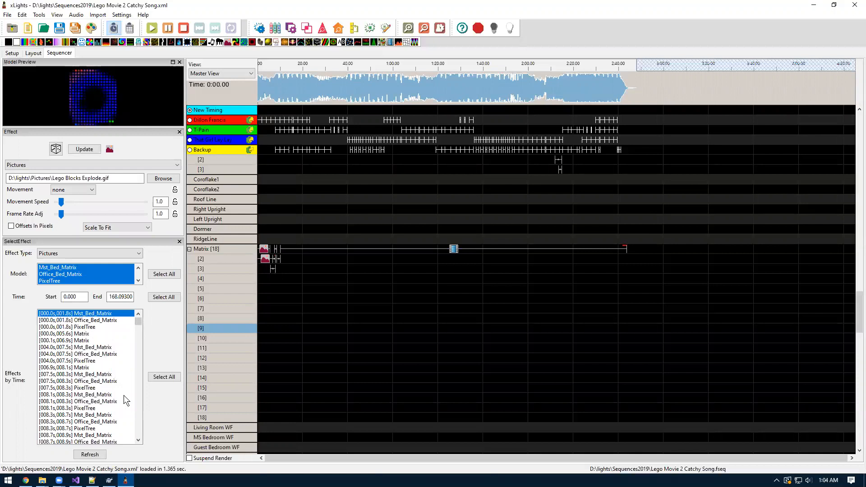
drag(138, 321, 136, 441)
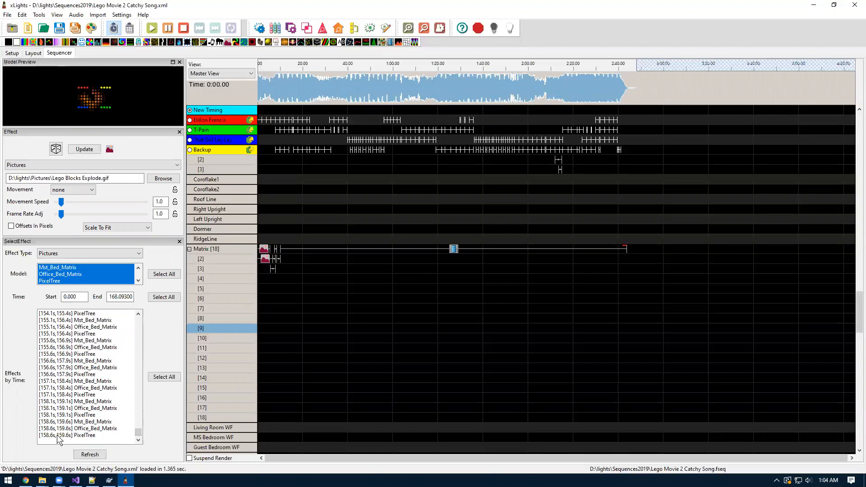
drag(140, 431, 145, 322)
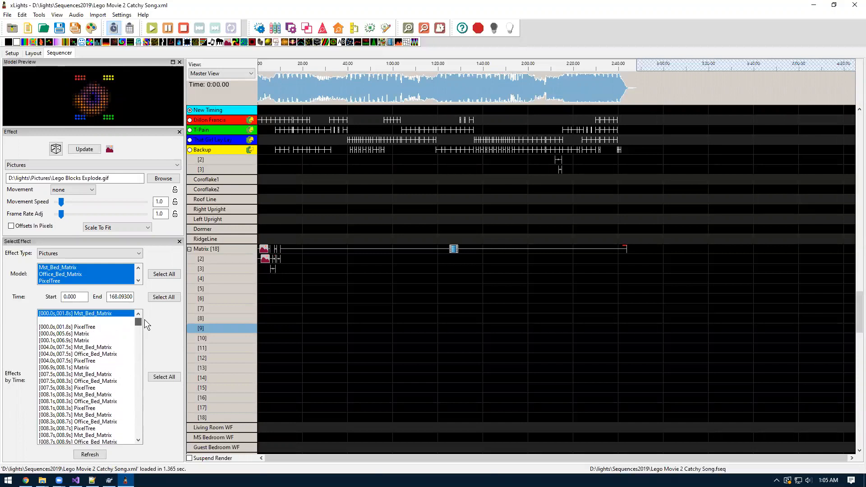
Step: Select every listed Pictures effect and view the bulk edit options for the picture file
click(160, 377)
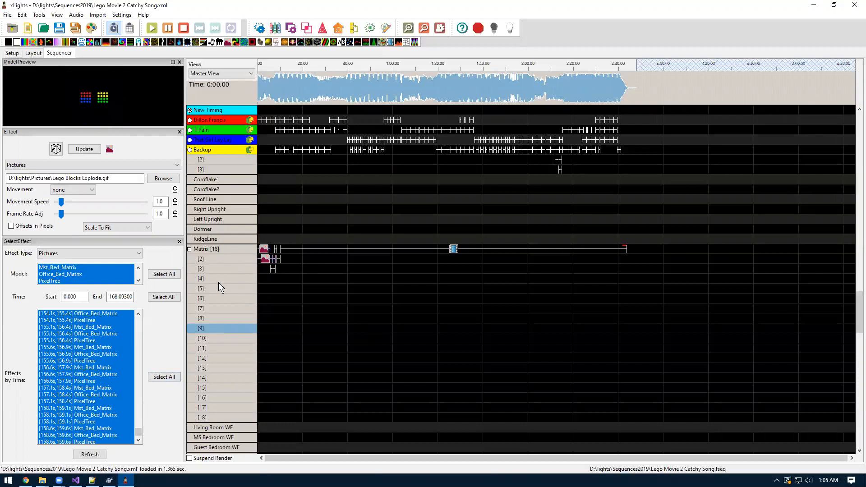
right_click(125, 179)
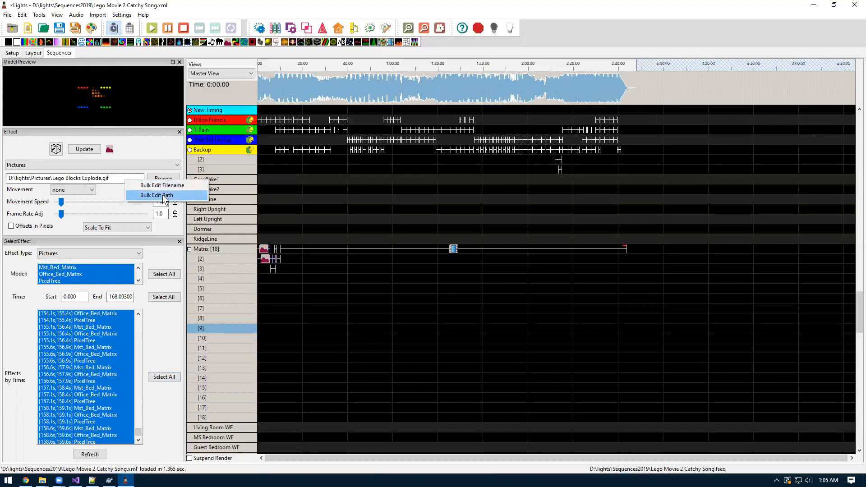
click(114, 400)
Step: Limit the listed Pictures effects to a start time of 10 and an end time of 30, and review the filtered list
drag(137, 430, 133, 326)
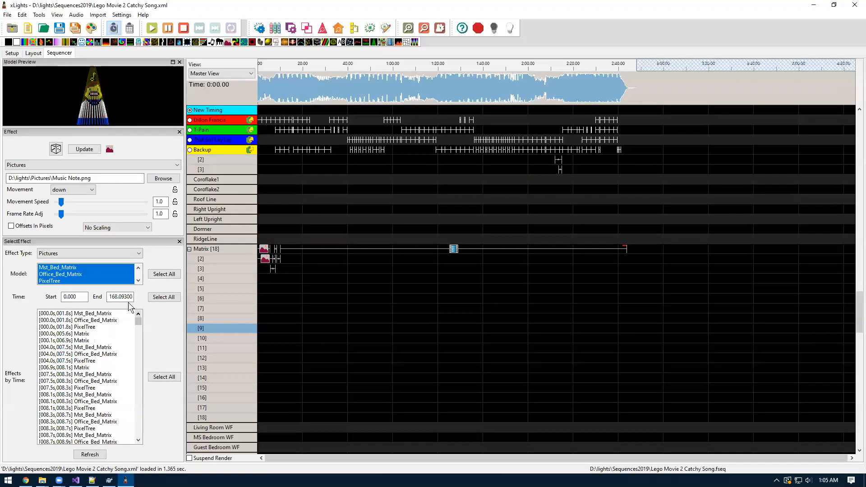
drag(84, 299, 54, 297)
text(10)
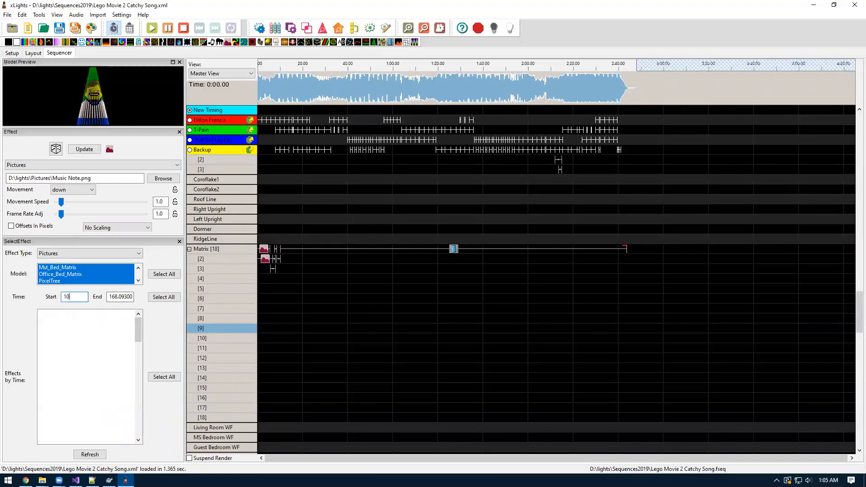
drag(110, 298, 141, 297)
key(BackSpace)
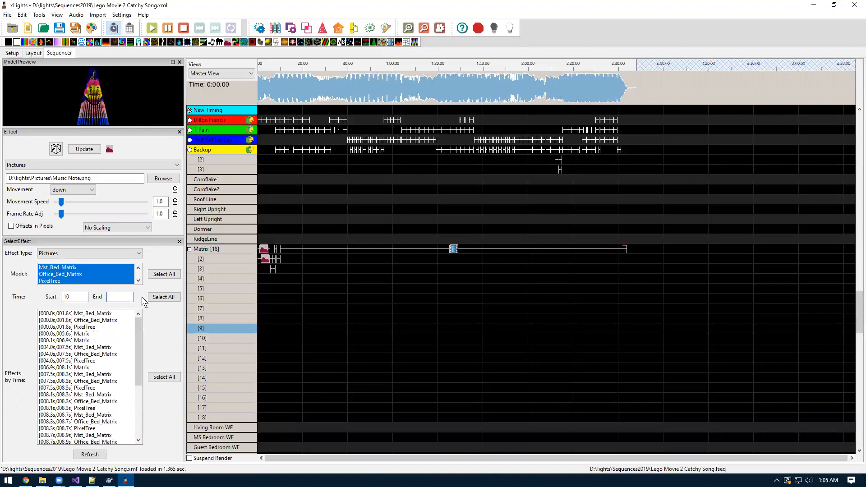
text(30)
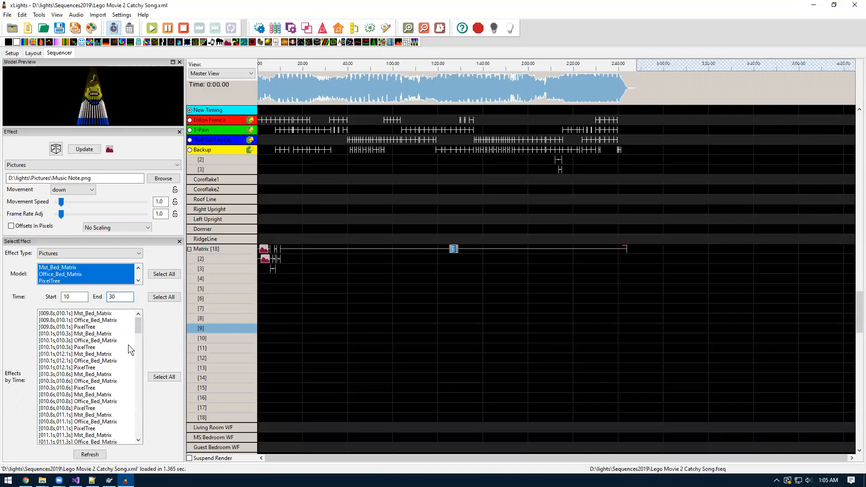
drag(138, 318, 130, 431)
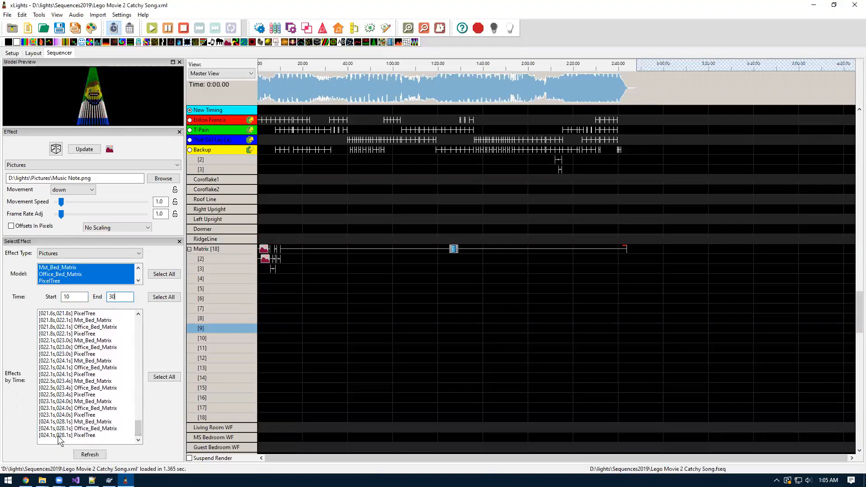
drag(139, 431, 139, 329)
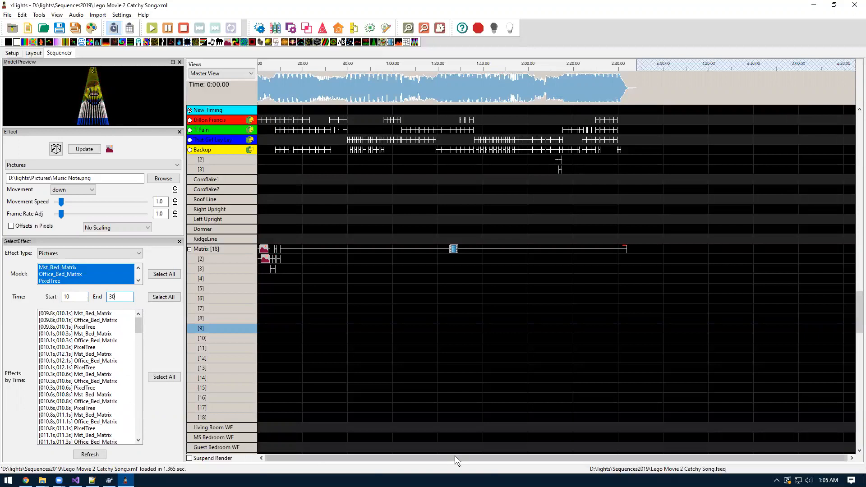
Step: Reset the time range to the whole sequence and select all Pictures effects, with the PixelTree layers in view
scroll(382, 314, up, 3)
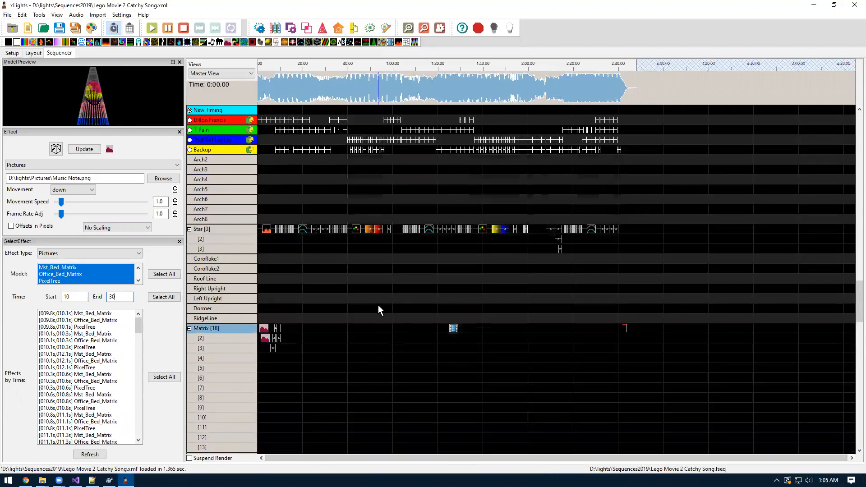
scroll(379, 307, up, 2)
scroll(374, 293, down, 10)
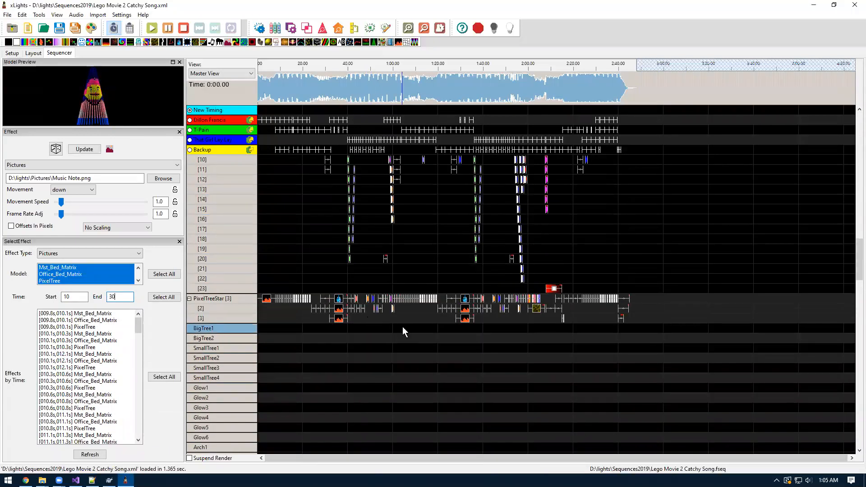
scroll(397, 327, up, 6)
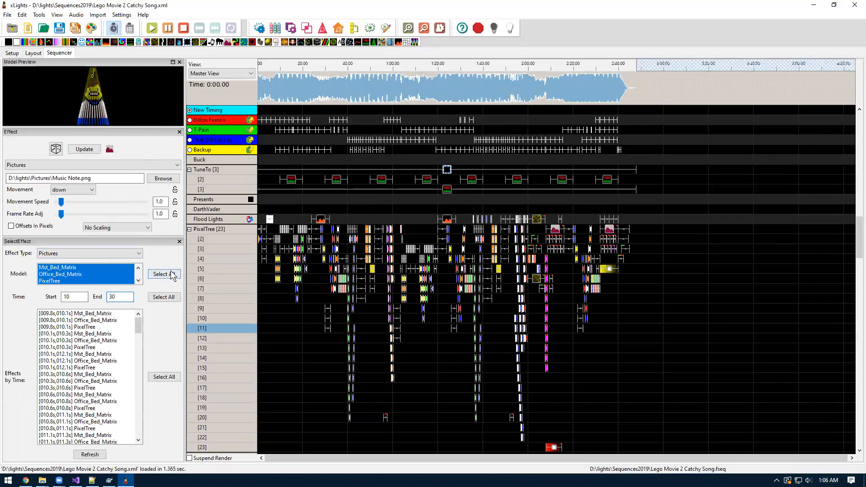
click(161, 297)
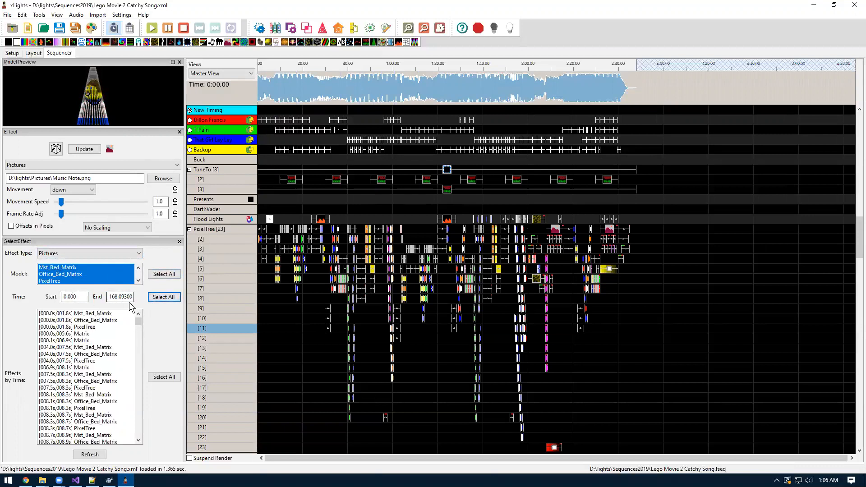
click(161, 377)
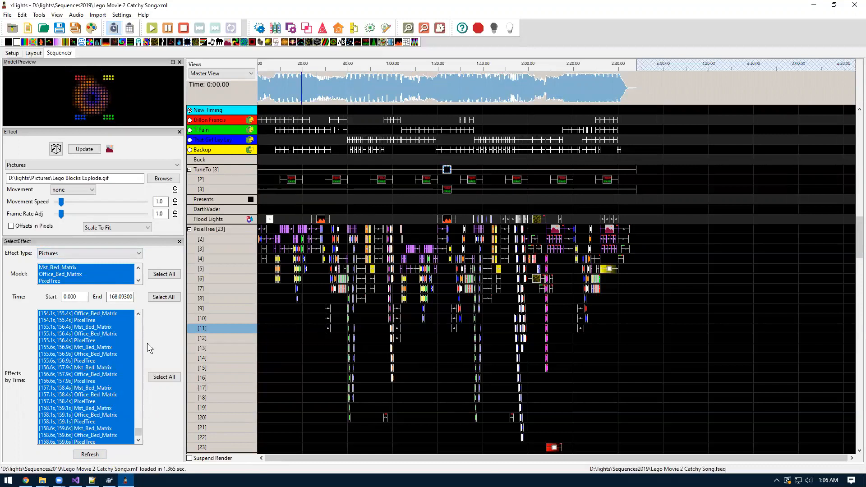
click(100, 254)
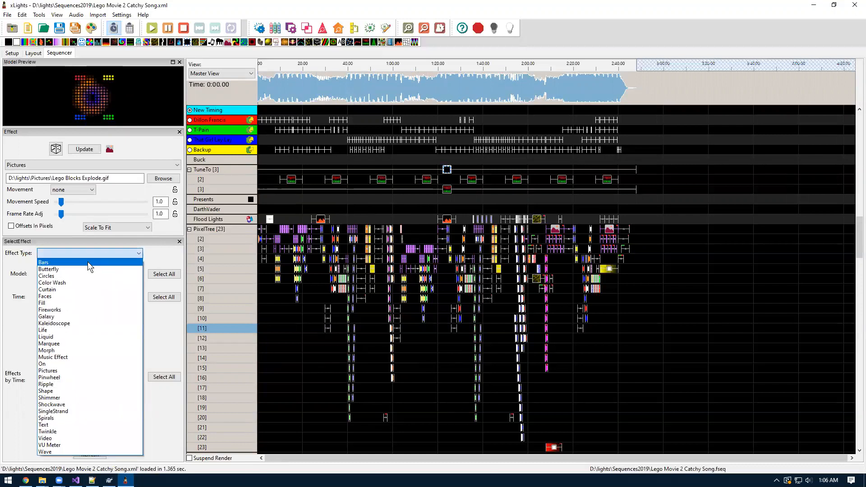
click(148, 249)
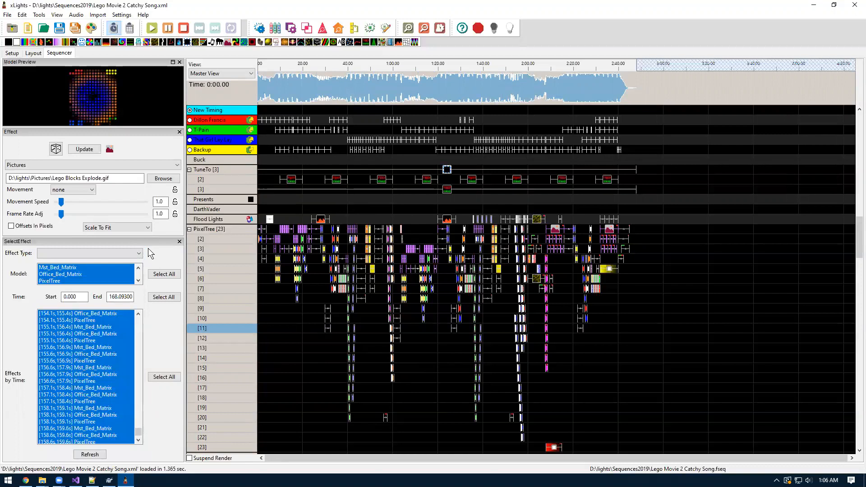